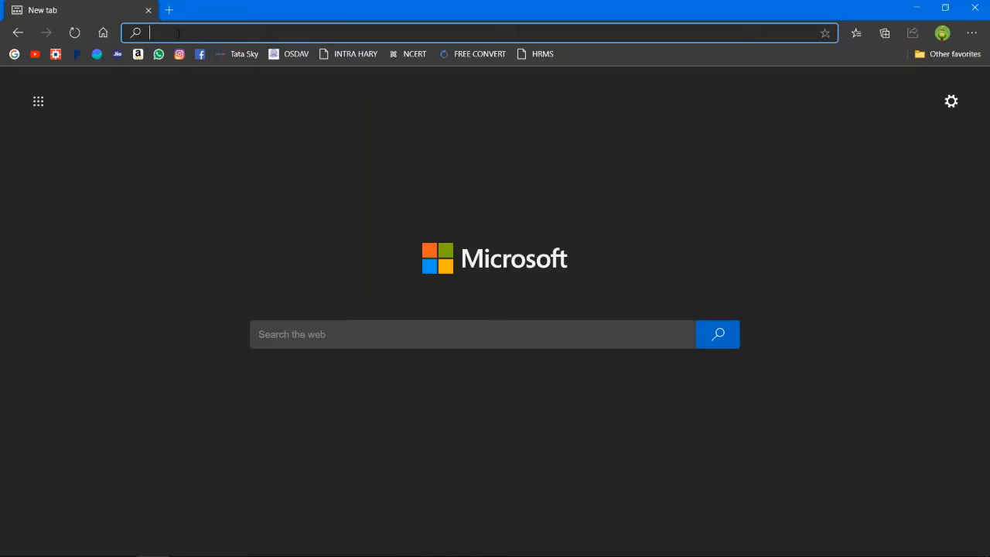
# Search Bing for 'hrms haryana' and open the HRMS Haryana Login Page (hrmshry.nic.in/Login.aspx).
pyautogui.write('HRM')
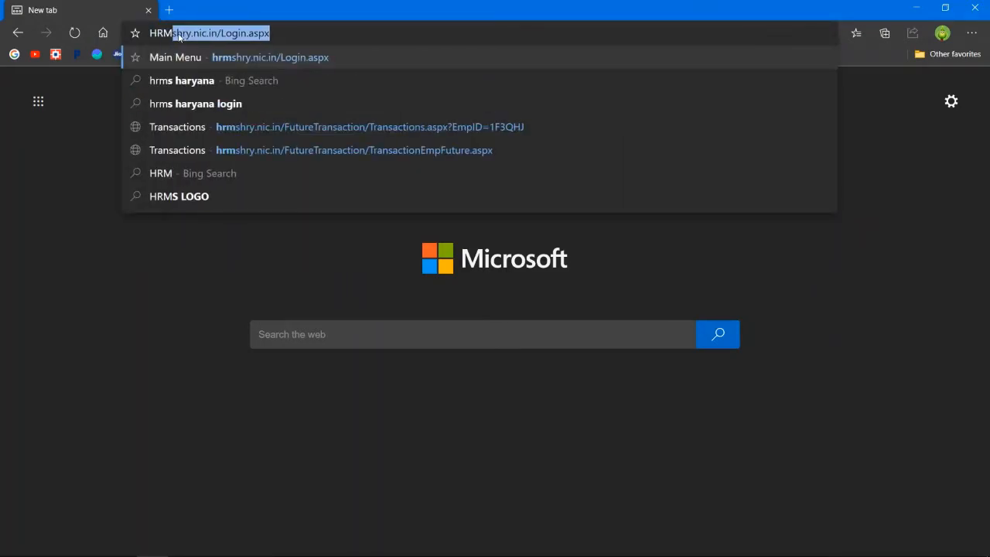
pyautogui.write('S')
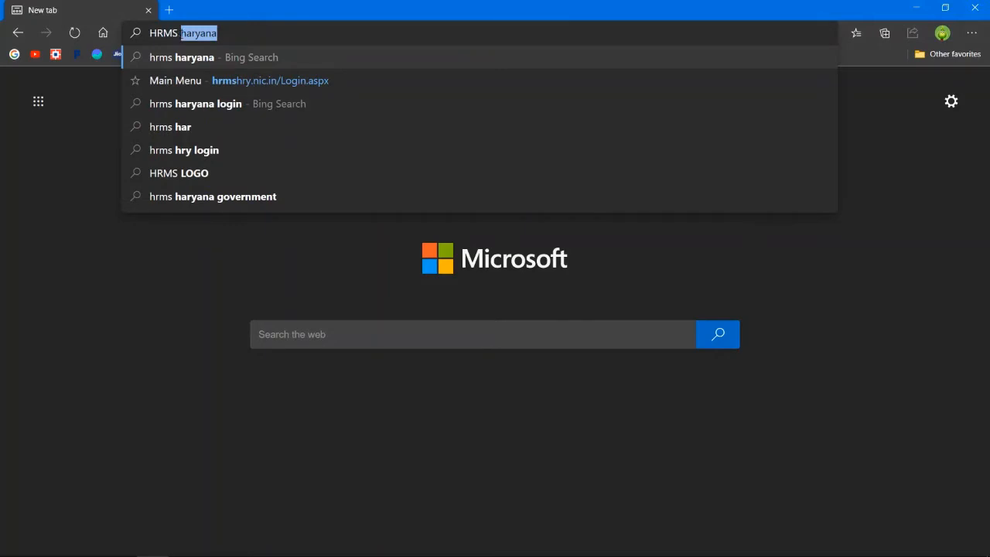
pyautogui.click(189, 59)
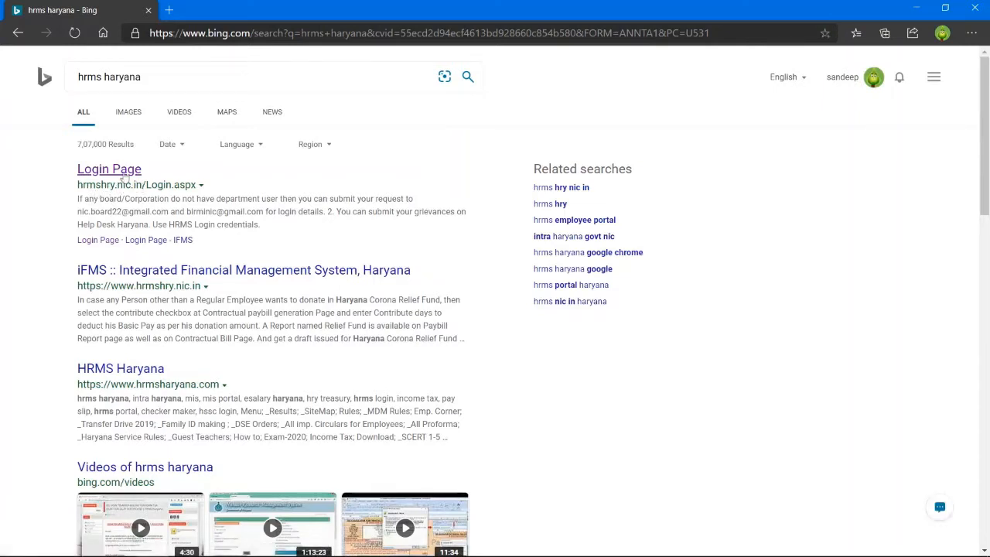
pyautogui.click(116, 171)
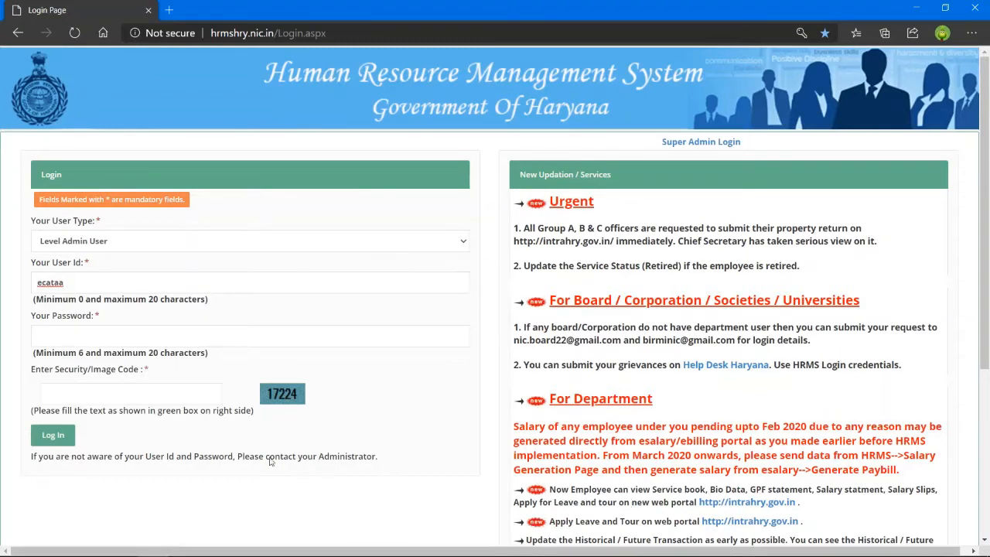
# Log in as user type Checker using the saved user id and password plus the security image code.
pyautogui.click(104, 246)
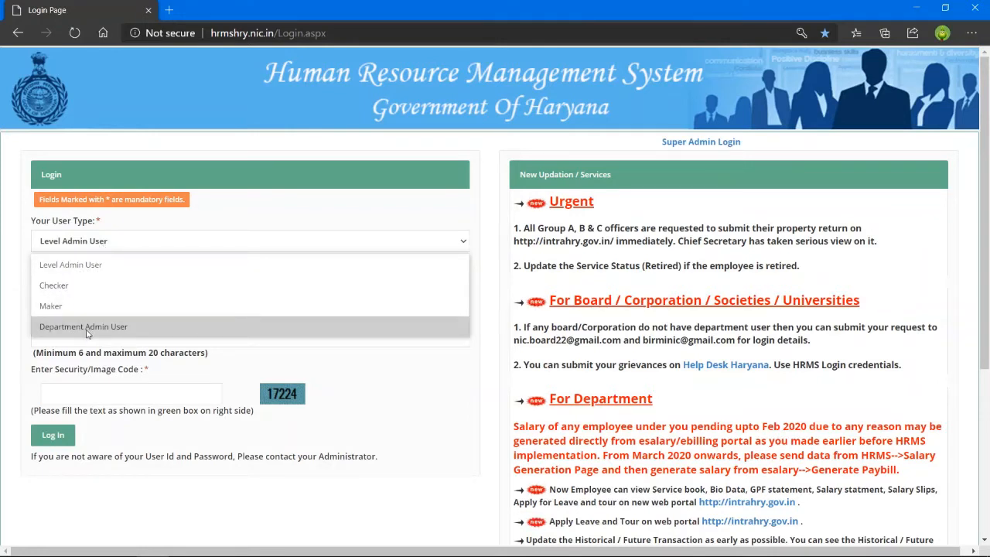
pyautogui.click(54, 285)
pyautogui.click(74, 284)
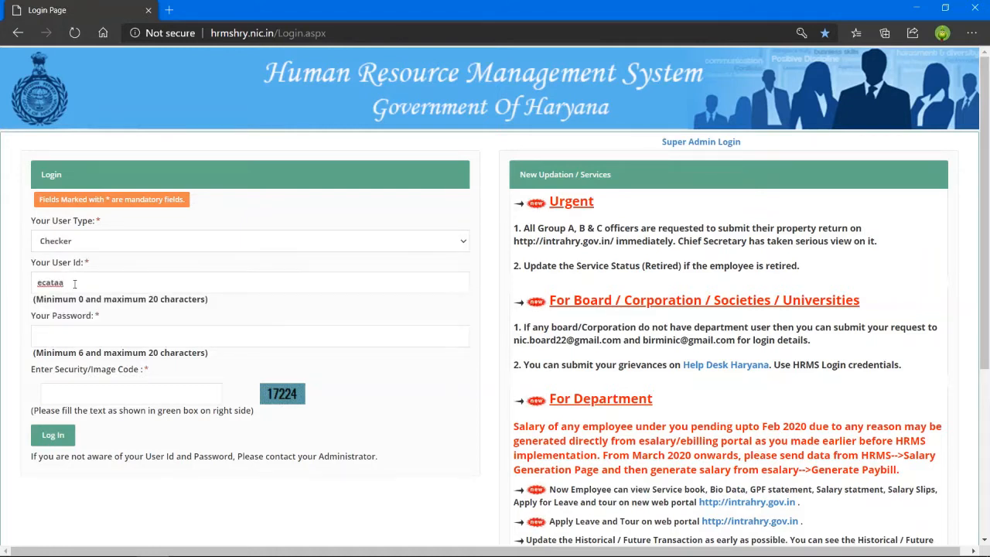
pyautogui.press('BackSpace')
pyautogui.press('BackSpace')
pyautogui.press('BackSpace')
pyautogui.press('BackSpace')
pyautogui.press('BackSpace')
pyautogui.press('BackSpace')
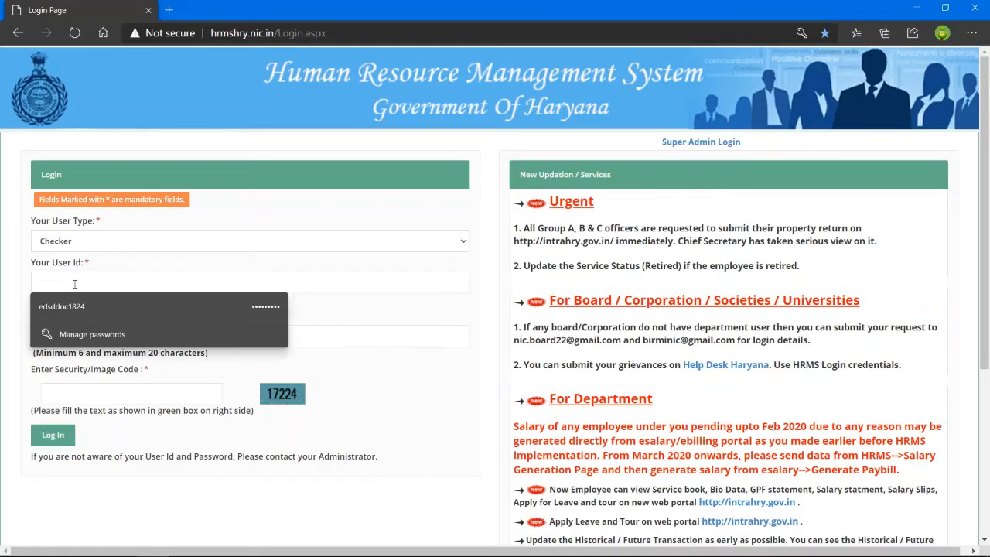
pyautogui.click(79, 307)
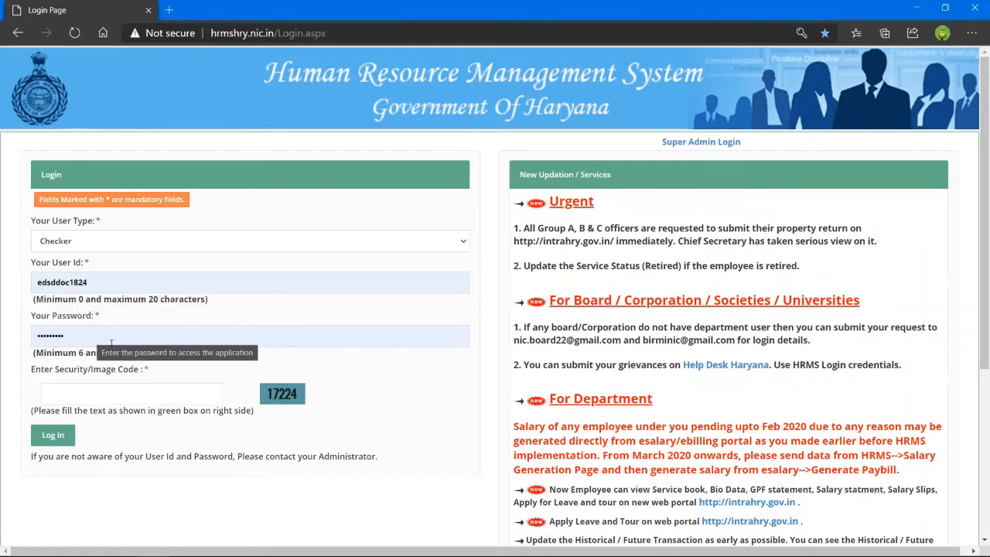
pyautogui.click(142, 392)
pyautogui.write('17')
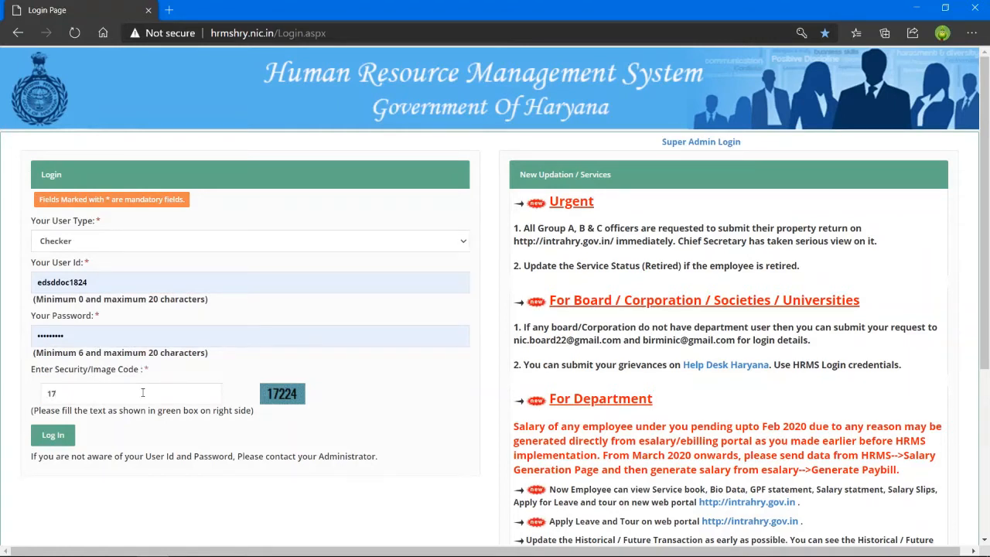
pyautogui.write('224')
pyautogui.click(43, 441)
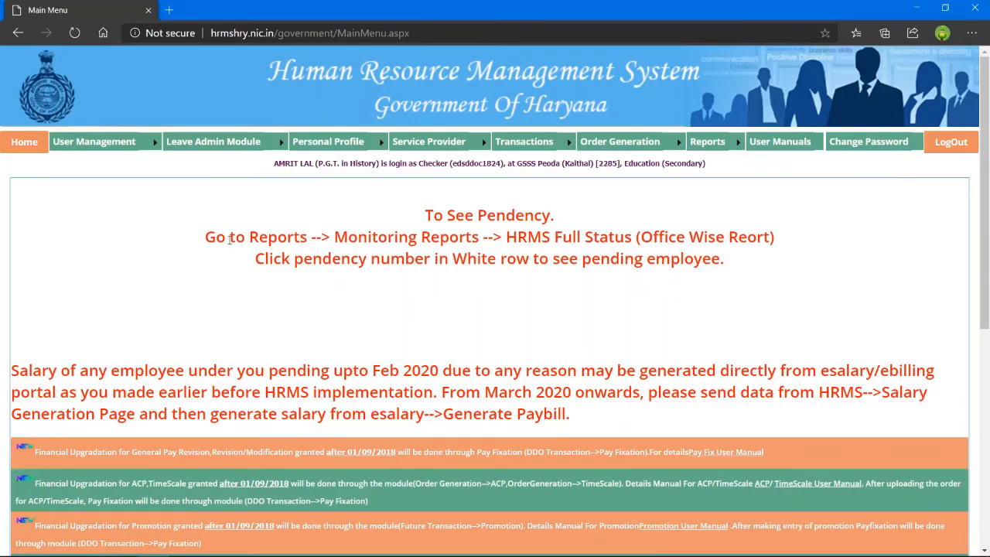
# Go to Transactions > Future Transactions > Future Transaction.
pyautogui.scroll(-3, 213, 209)
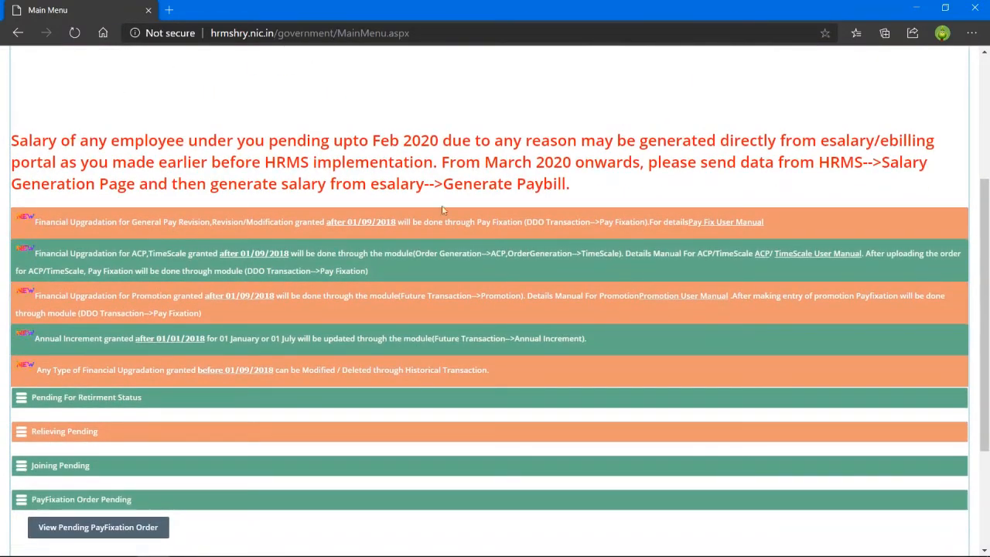
pyautogui.scroll(3, 116, 193)
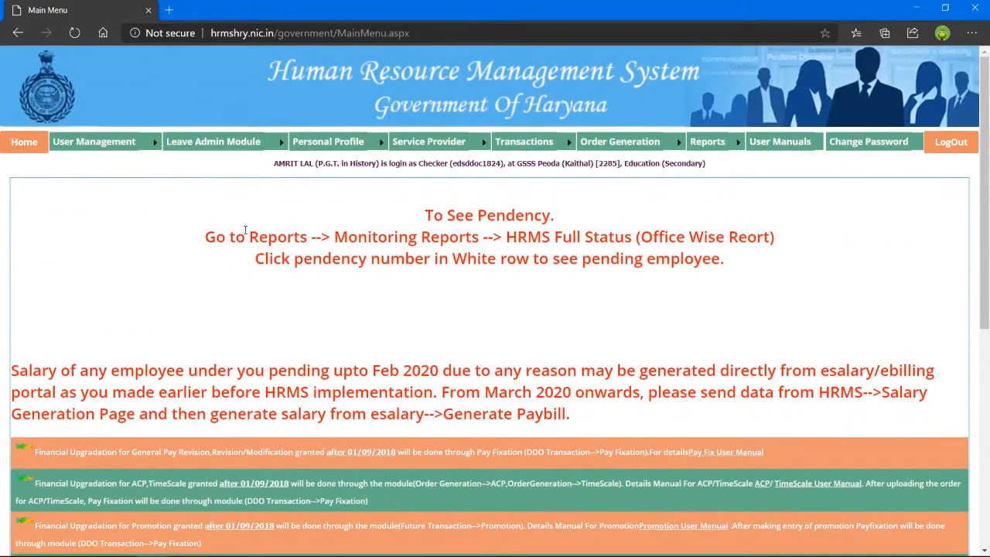
pyautogui.scroll(-3, 52, 155)
pyautogui.scroll(2, 54, 162)
pyautogui.moveTo(468, 151)
pyautogui.moveTo(499, 150)
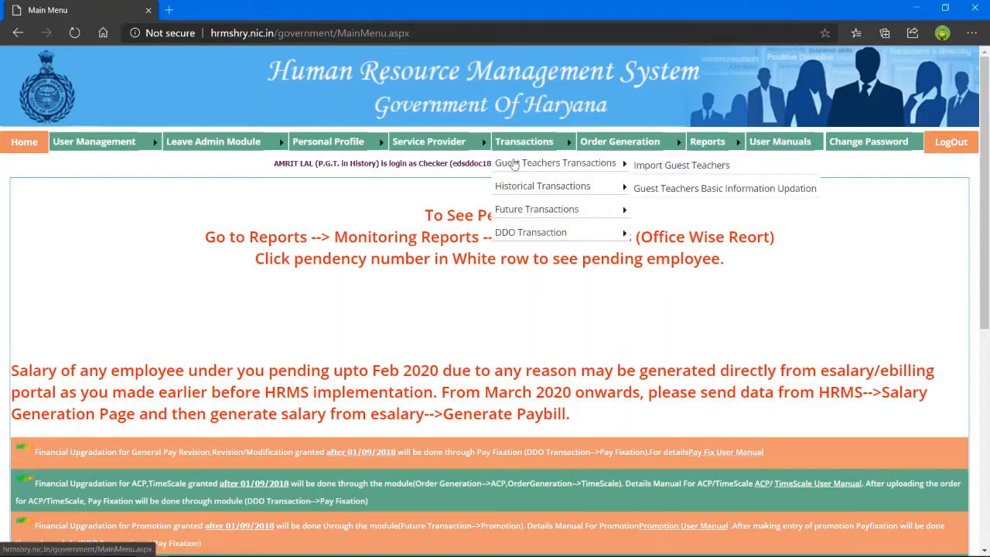
pyautogui.moveTo(532, 210)
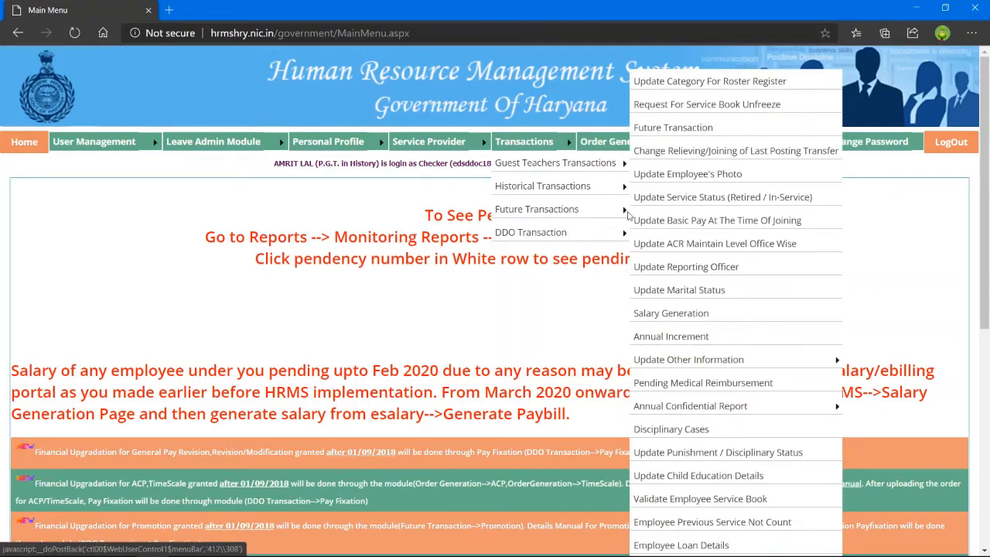
pyautogui.click(664, 132)
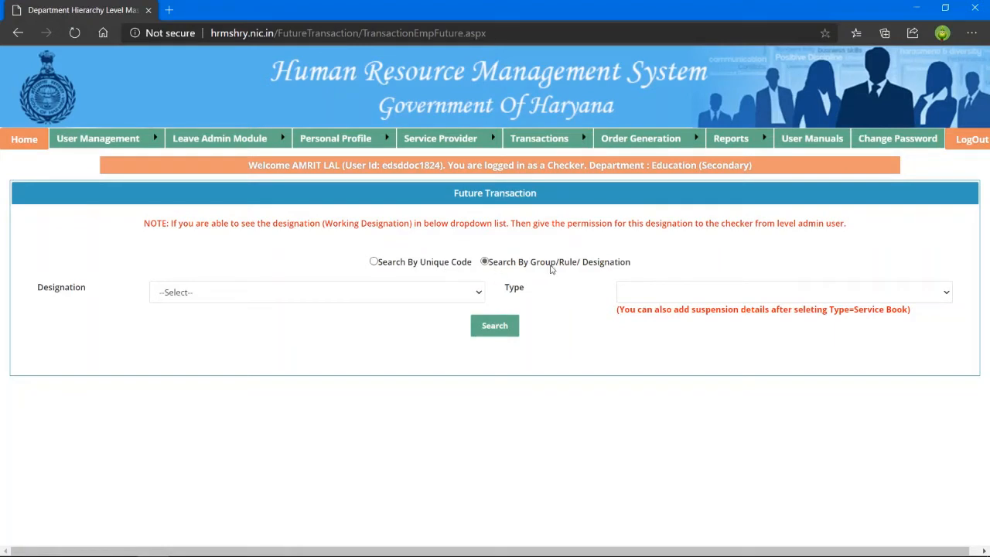
# Keep the search on Group/Rule/Designation and choose Principal as the Designation.
pyautogui.click(374, 262)
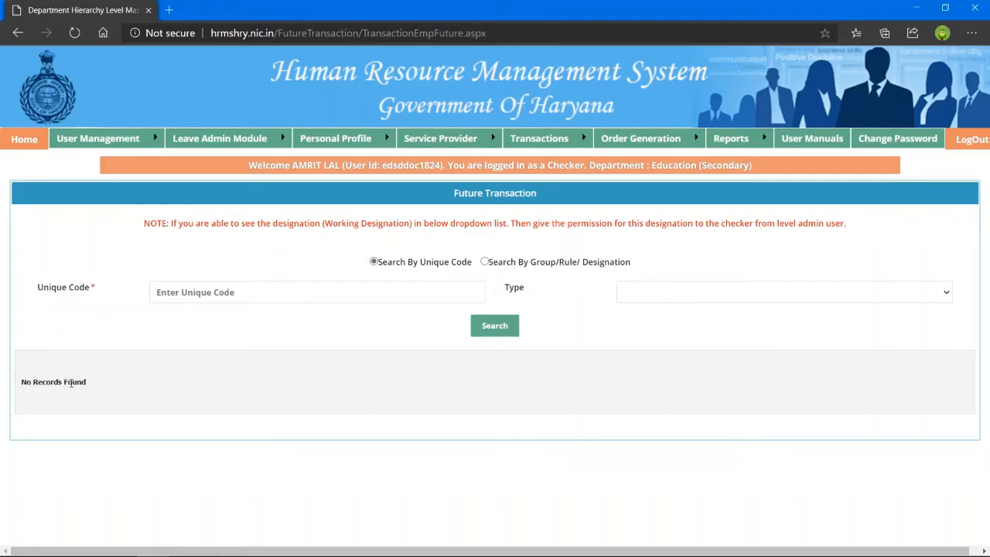
pyautogui.click(486, 262)
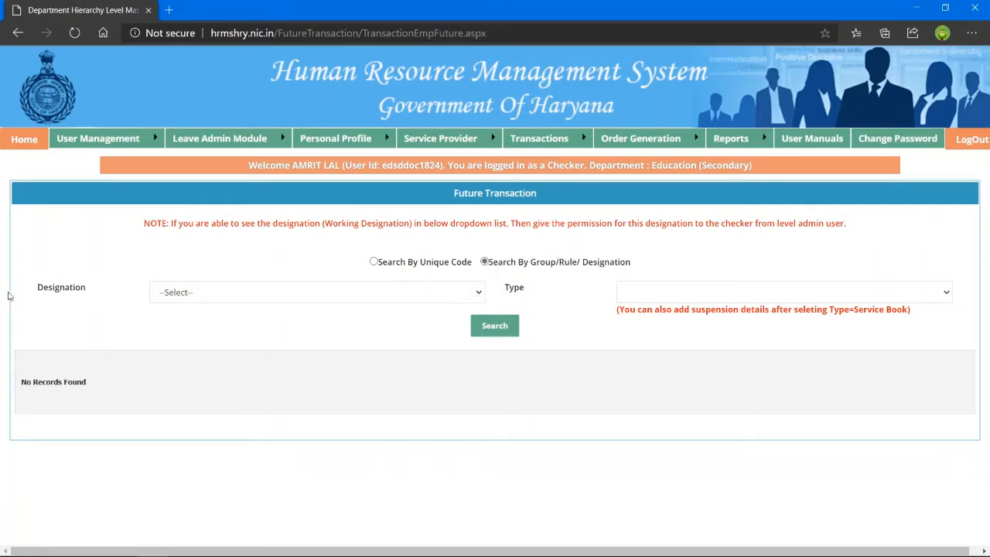
pyautogui.click(477, 297)
pyautogui.scroll(-5, 356, 63)
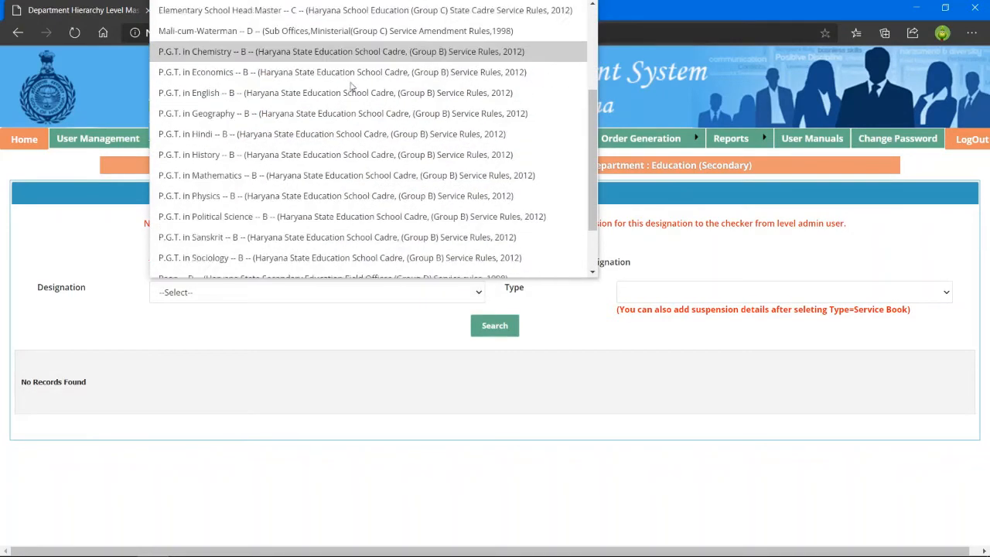
pyautogui.scroll(5, 339, 124)
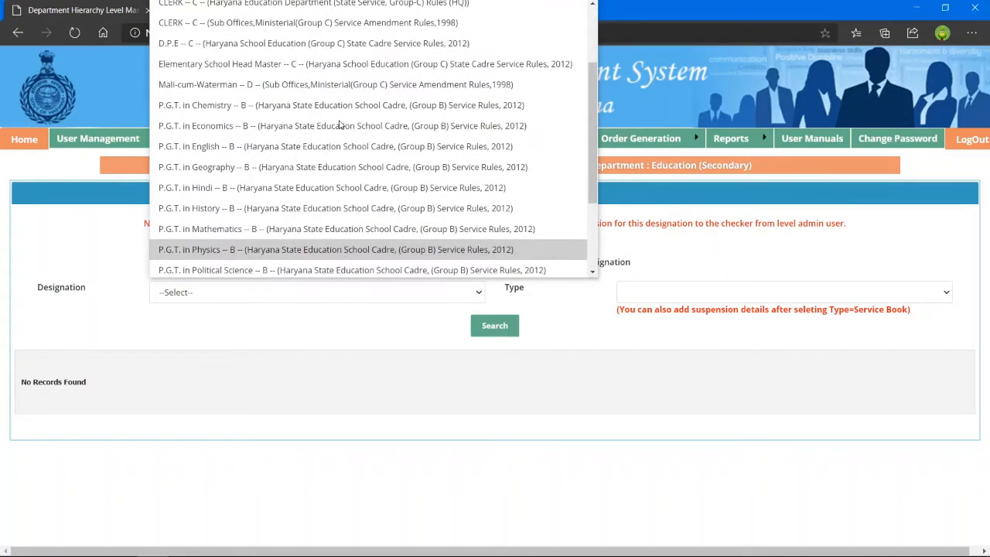
pyautogui.scroll(-1, 339, 123)
pyautogui.scroll(-3, 338, 123)
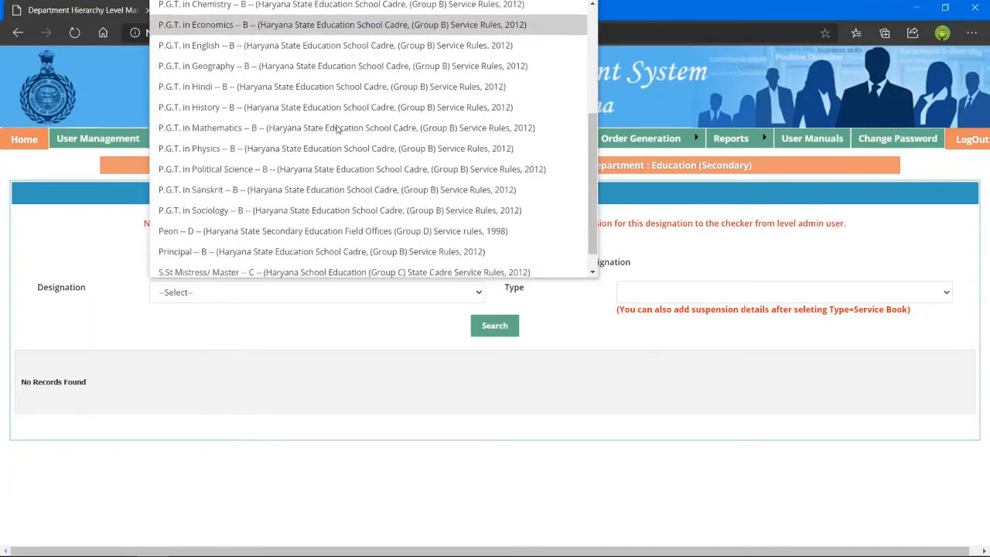
pyautogui.scroll(4, 338, 128)
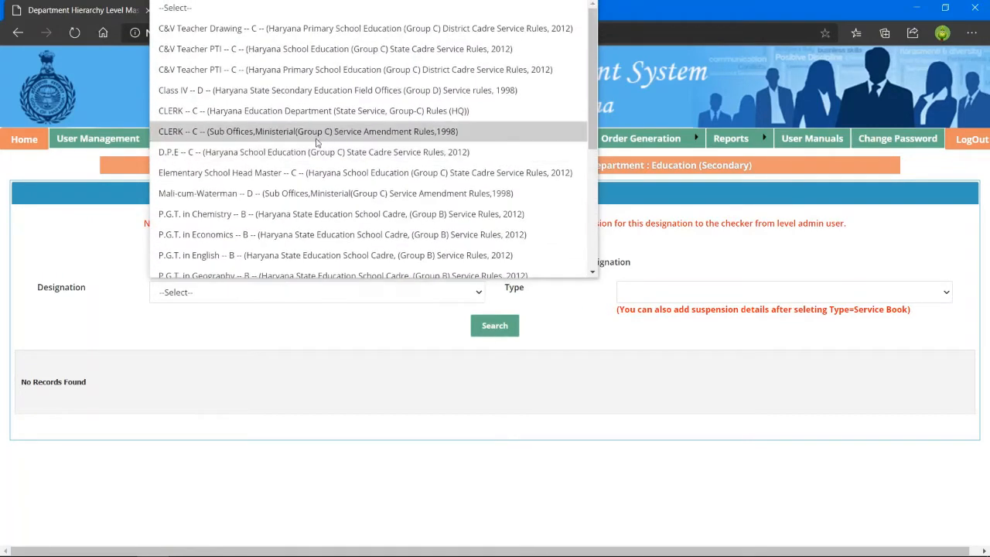
pyautogui.click(329, 341)
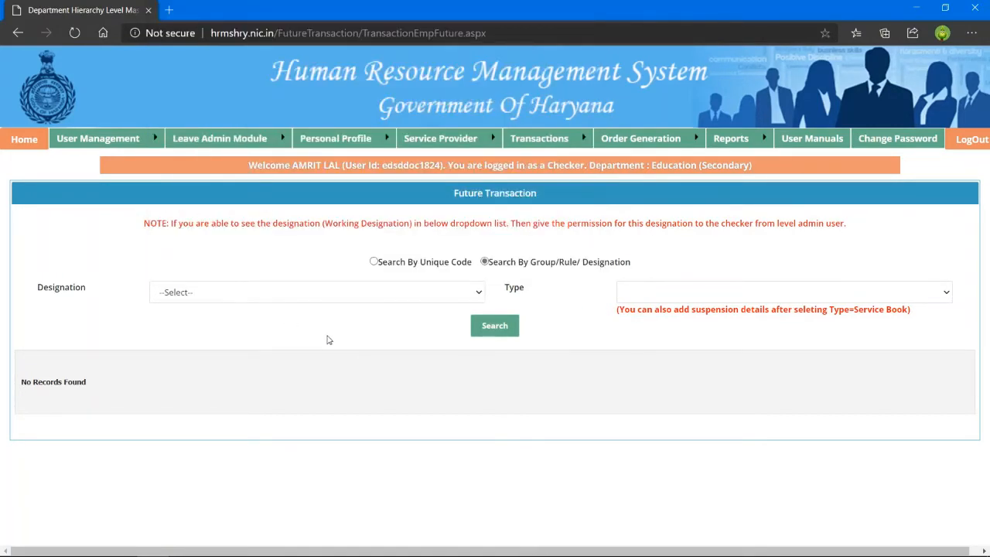
pyautogui.click(411, 292)
pyautogui.scroll(-1, 330, 200)
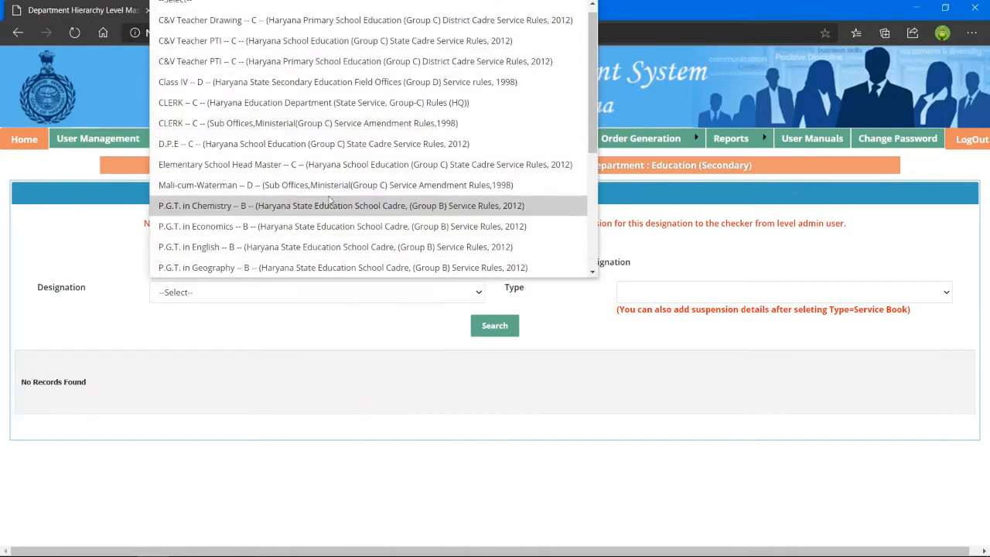
pyautogui.scroll(1, 327, 194)
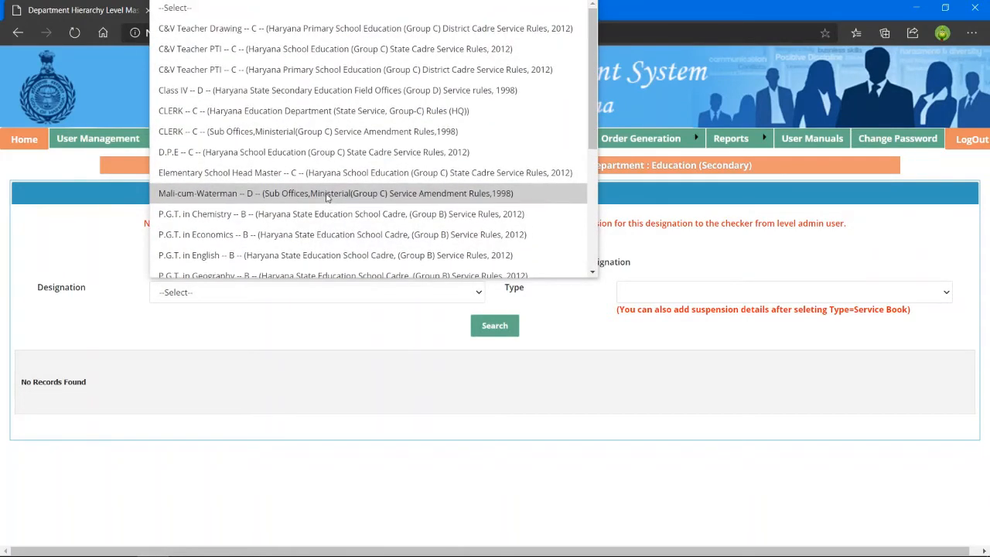
pyautogui.scroll(-6, 327, 197)
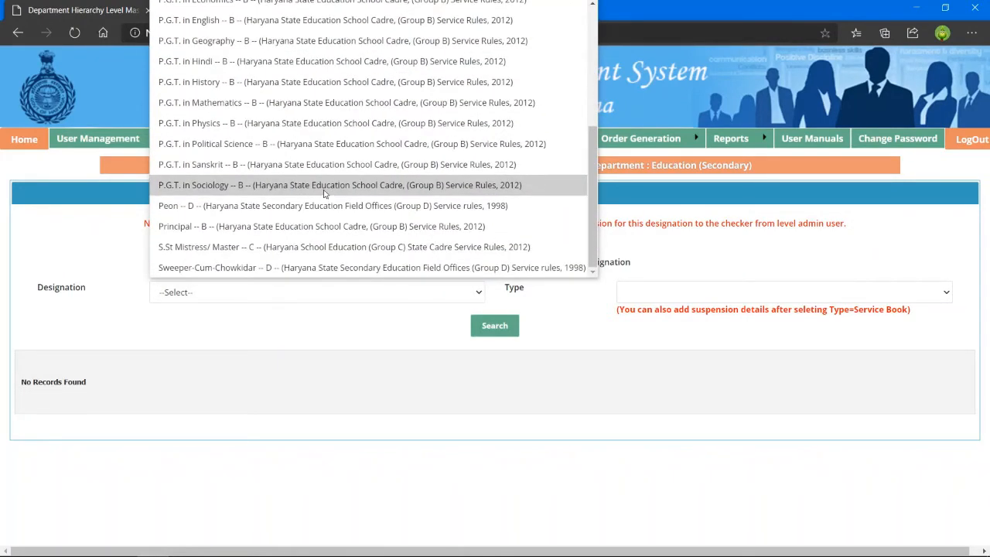
pyautogui.click(290, 227)
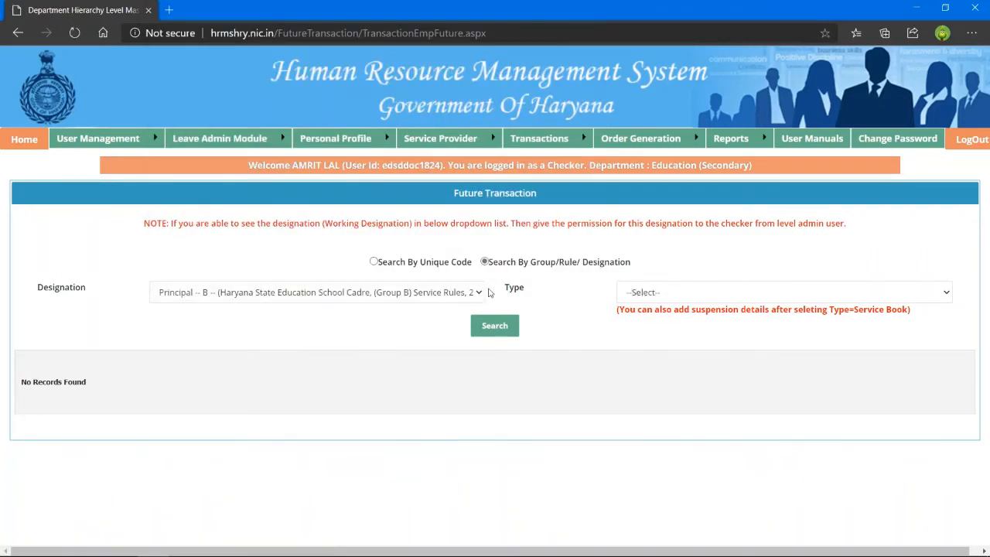
# Choose ACR from the Type dropdown.
pyautogui.click(947, 294)
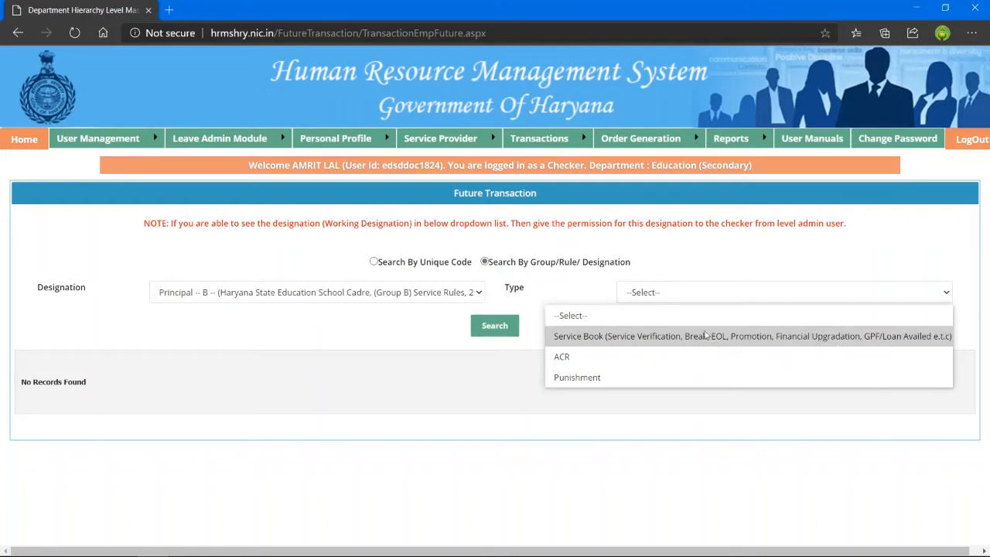
pyautogui.click(572, 363)
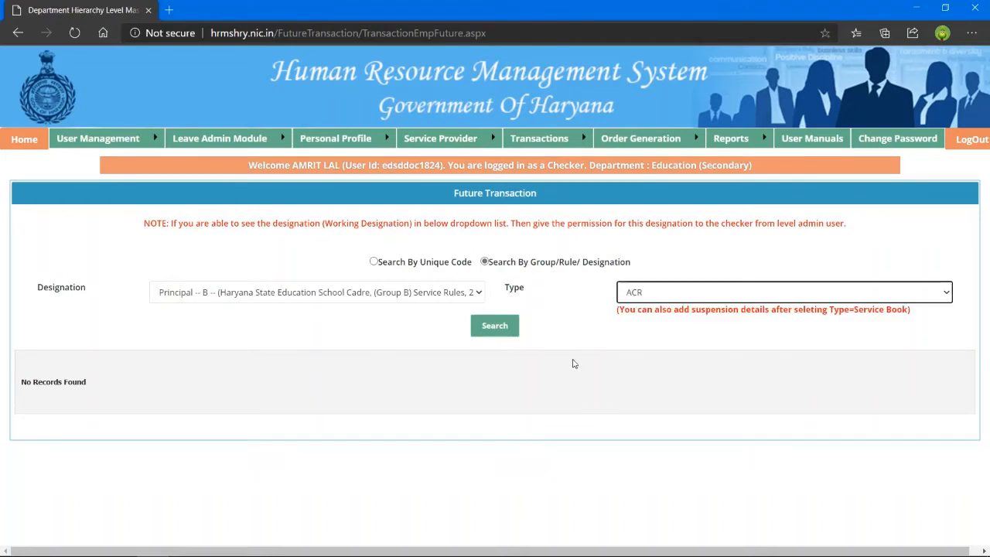
# Search for Principal employees and select the matching employee's ACR record.
pyautogui.click(495, 332)
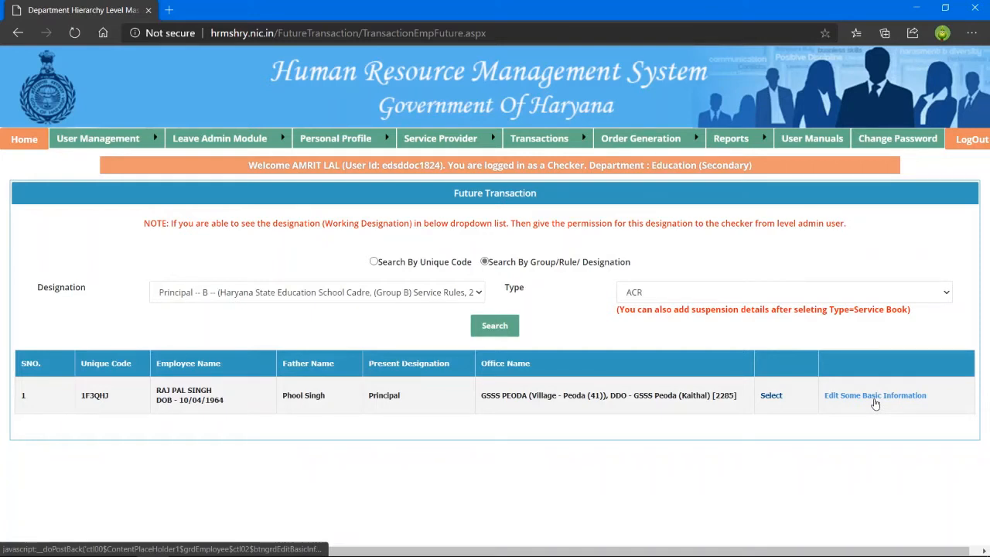
pyautogui.click(771, 396)
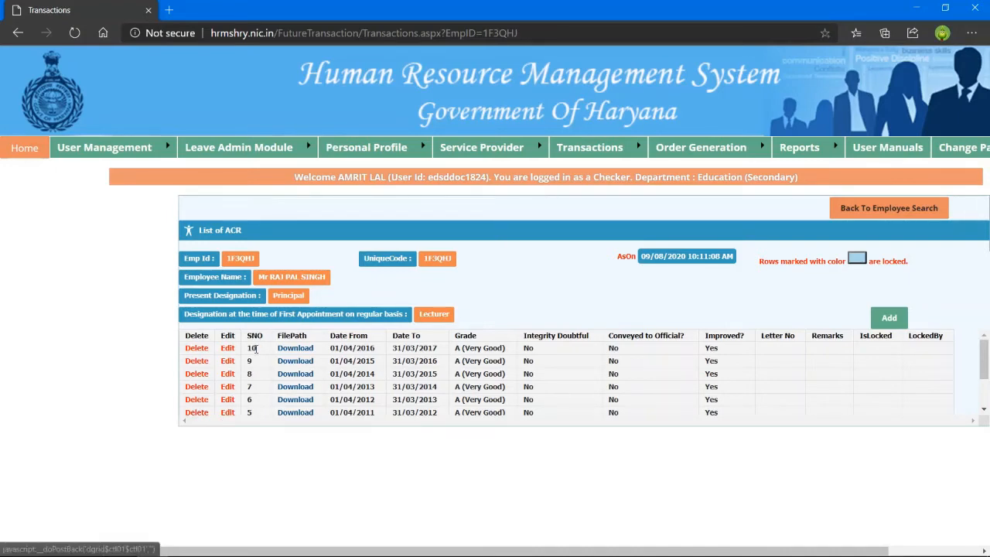
# Scroll through the Principal's ten ACR records from 2007 to 2017.
pyautogui.scroll(-1, 249, 398)
pyautogui.scroll(-1, 249, 398)
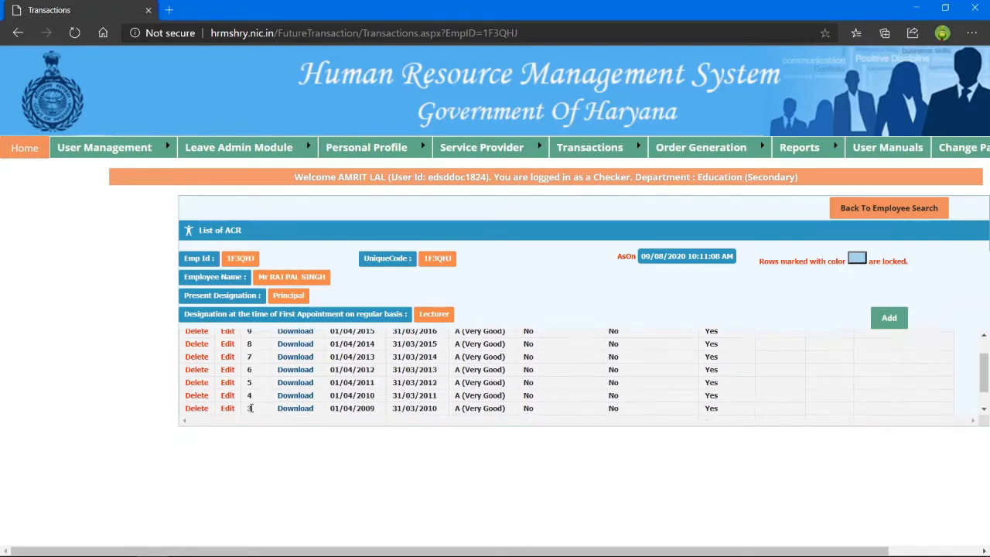
pyautogui.scroll(3, 251, 407)
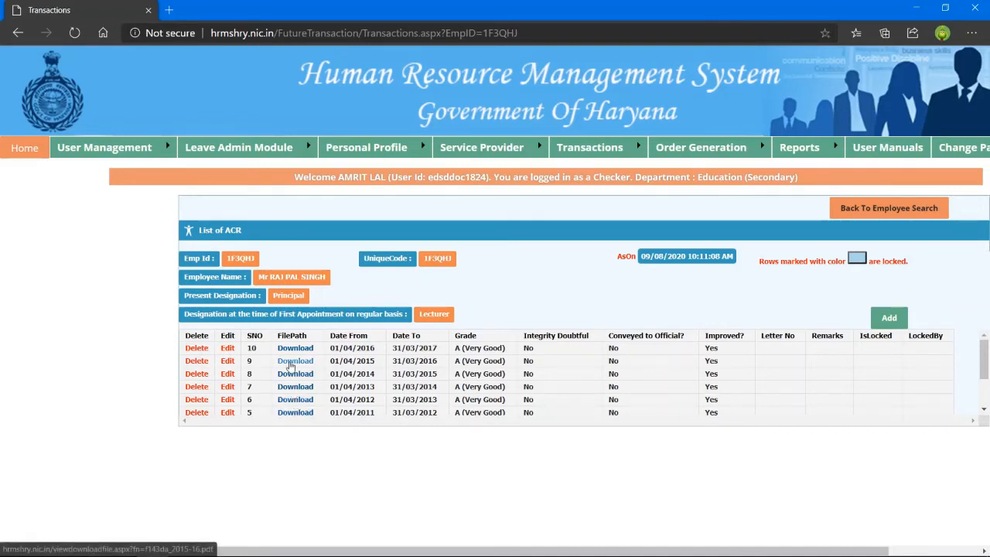
# Review the existing 2007–2017 ACR rows, then start a new entry with Add.
pyautogui.scroll(-3, 291, 365)
pyautogui.scroll(2, 290, 365)
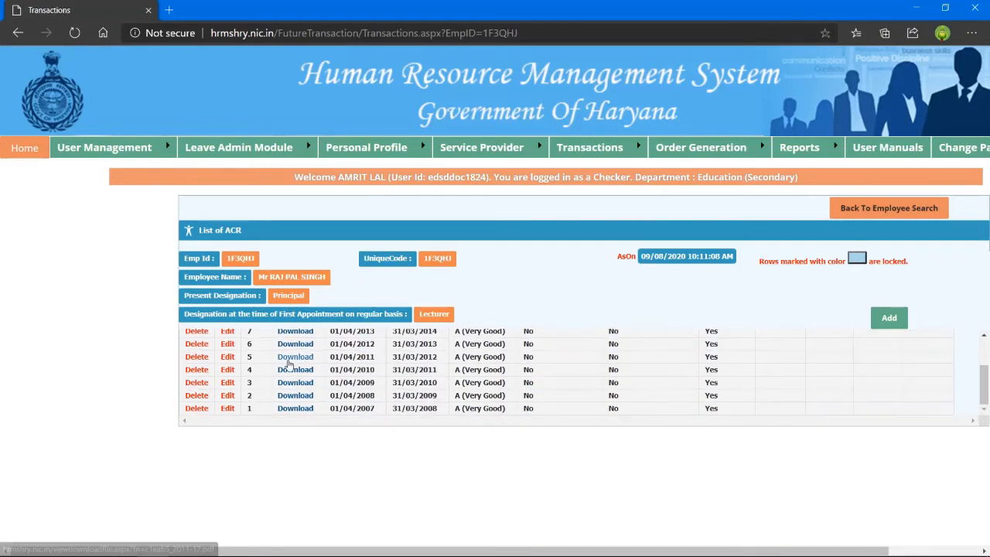
pyautogui.scroll(1, 290, 364)
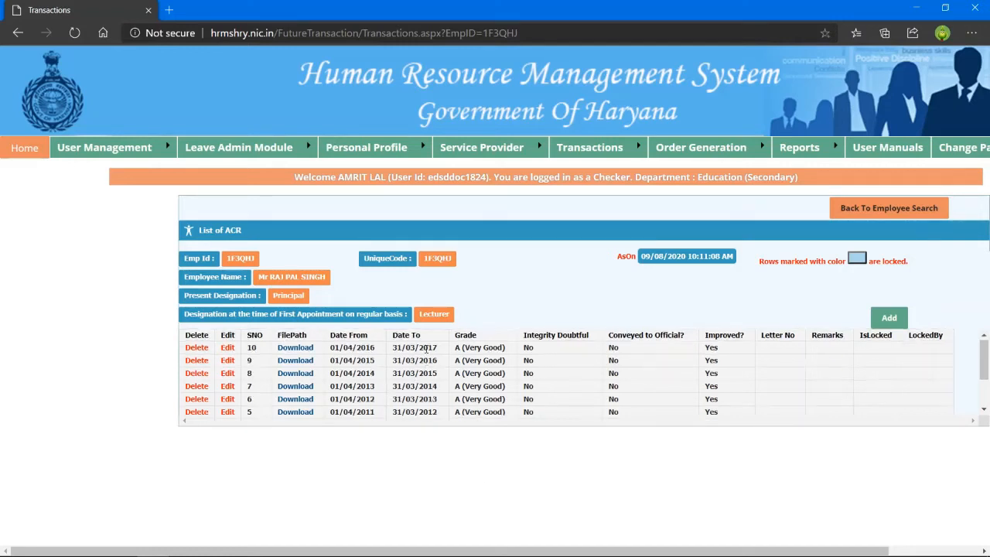
pyautogui.scroll(-1, 426, 349)
pyautogui.scroll(1, 430, 348)
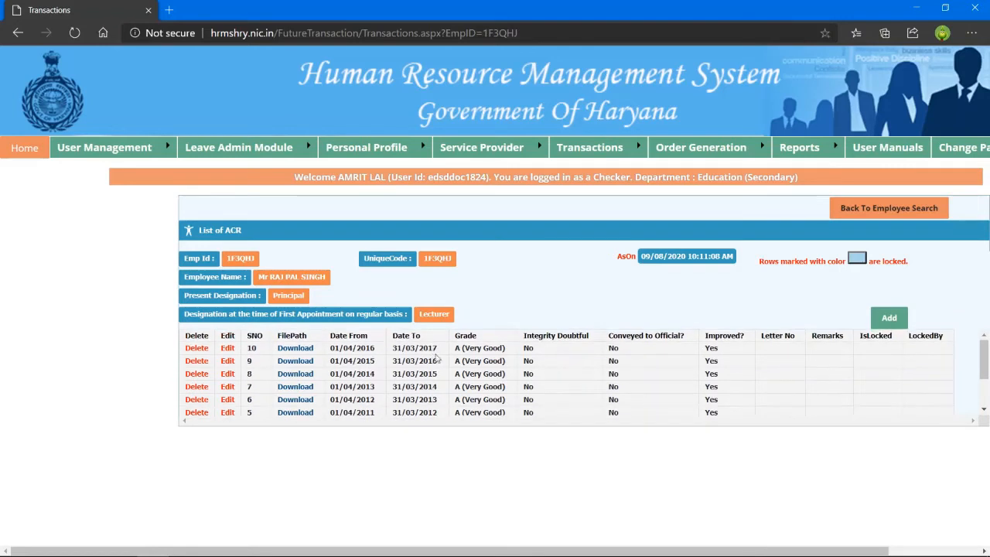
pyautogui.click(892, 320)
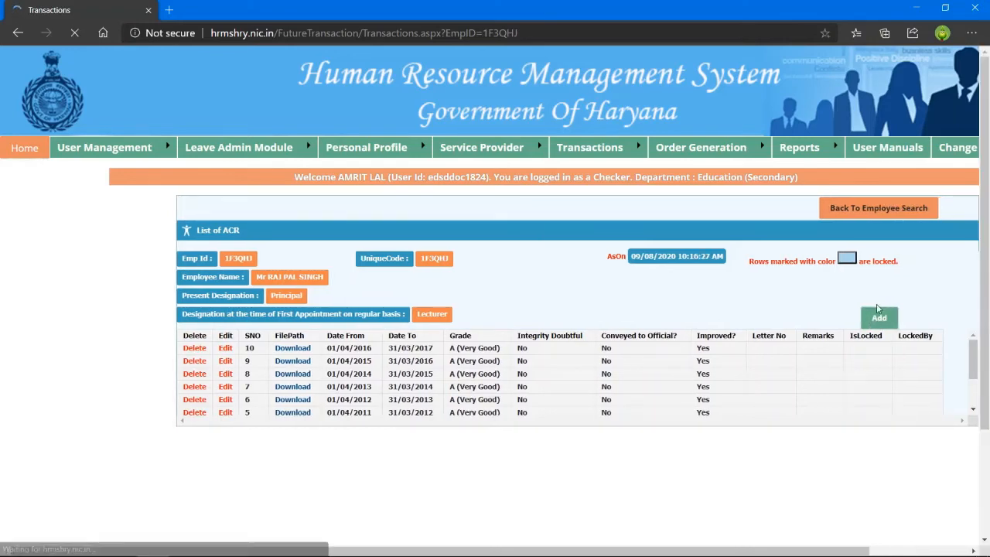
# Scroll down to the blank ACR Details form below the List of ACR table.
pyautogui.scroll(-2, 78, 437)
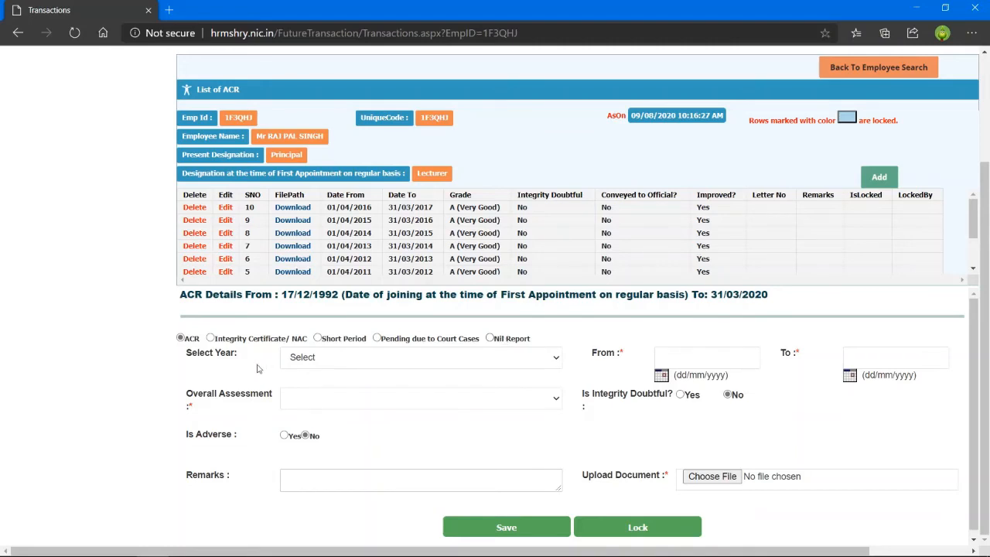
# Set the ACR year to 2017-2018 and the Overall Assessment to A (Very Good).
pyautogui.click(326, 365)
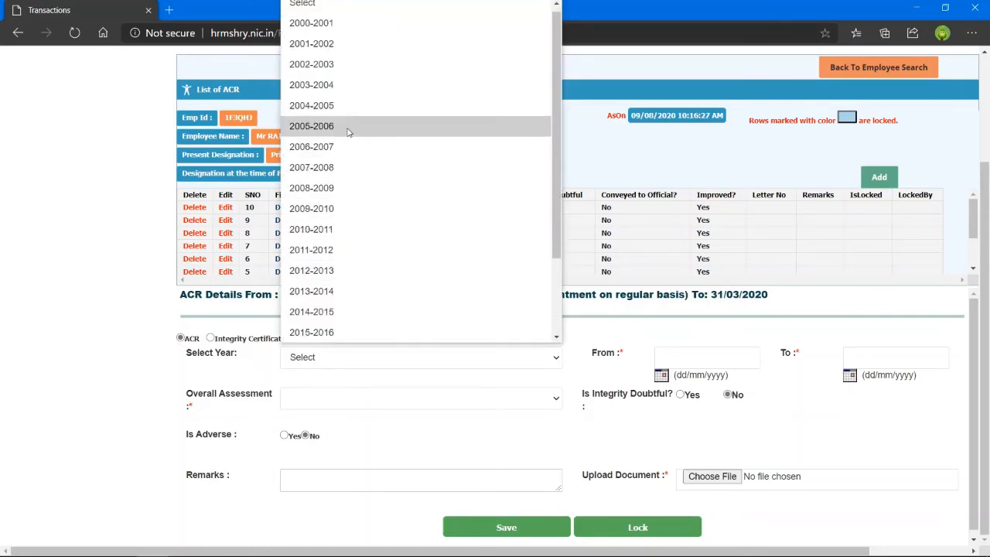
pyautogui.scroll(-3, 349, 132)
pyautogui.click(325, 271)
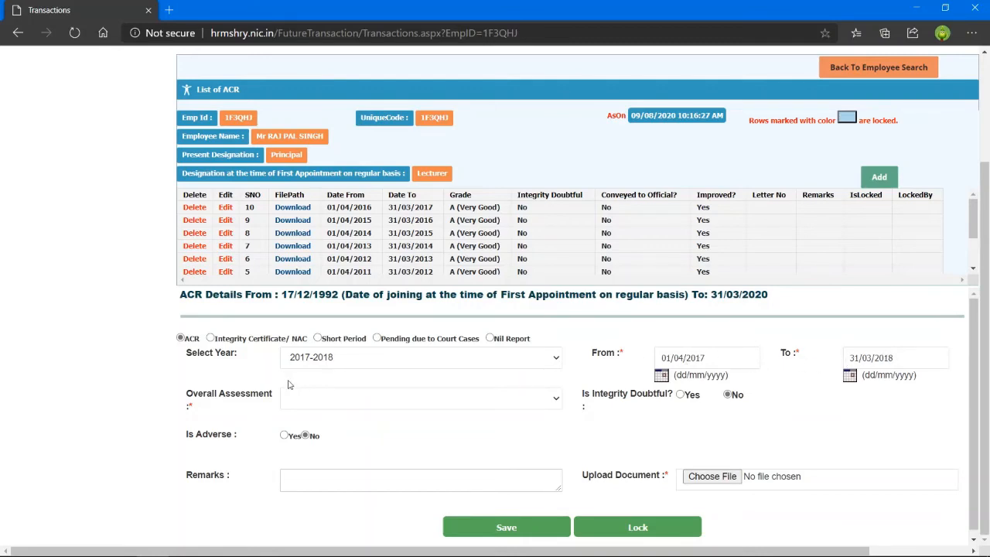
pyautogui.click(557, 400)
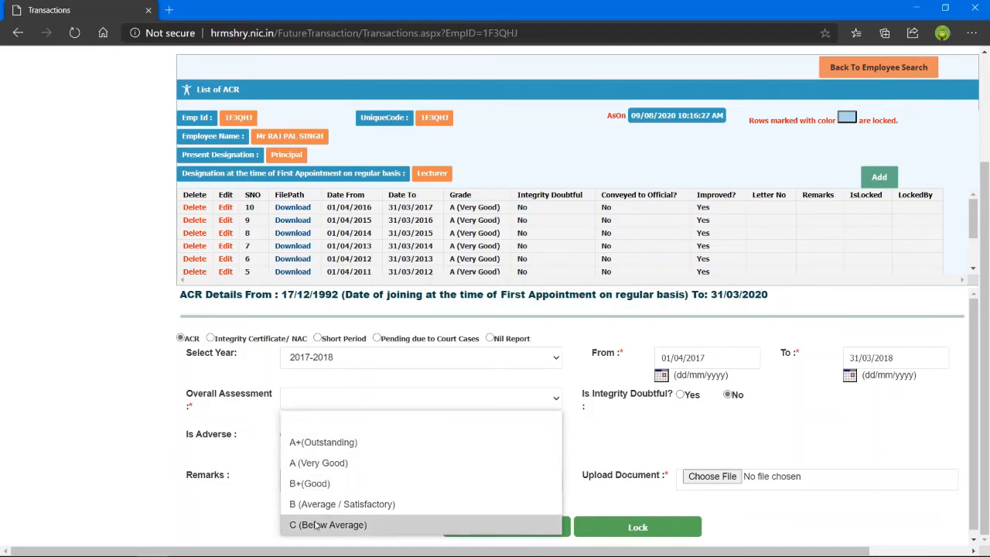
pyautogui.click(329, 464)
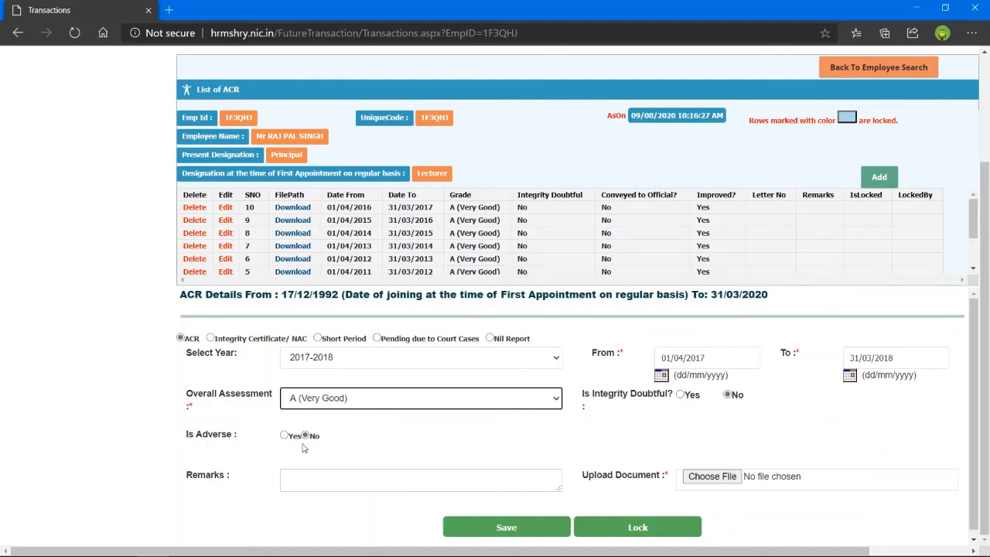
pyautogui.click(306, 479)
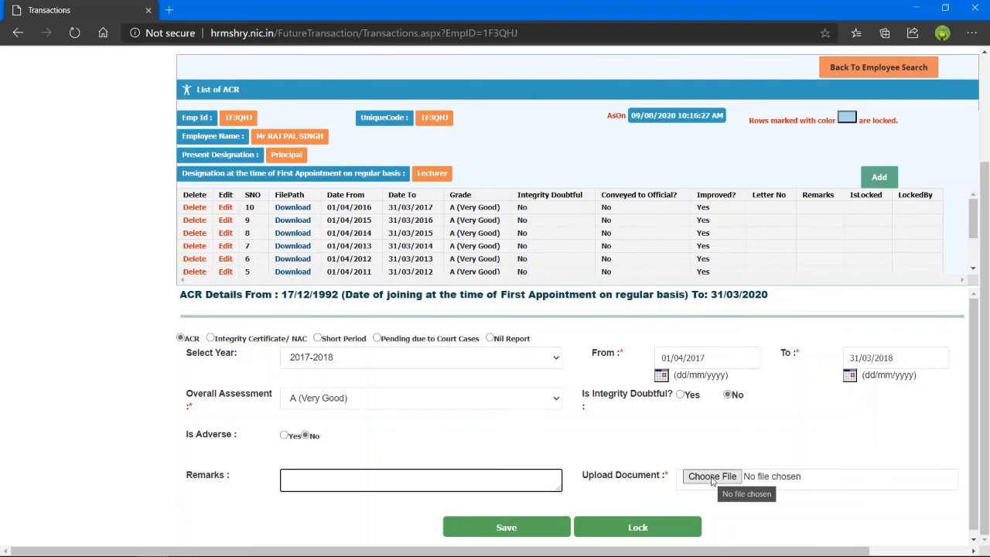
# Upload 2017-18.pdf from the Desktop APAR folder as the ACR's supporting document.
pyautogui.click(712, 477)
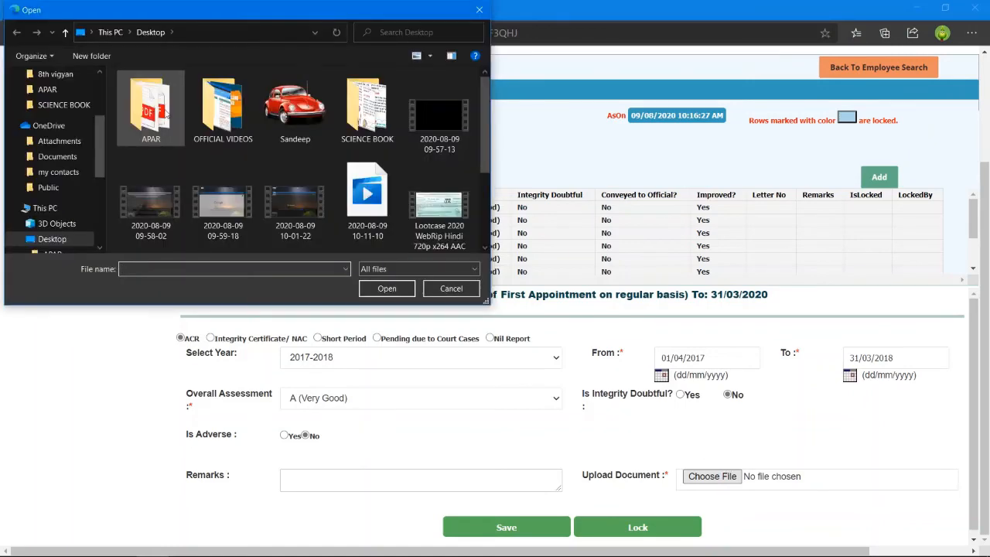
pyautogui.doubleClick(163, 108)
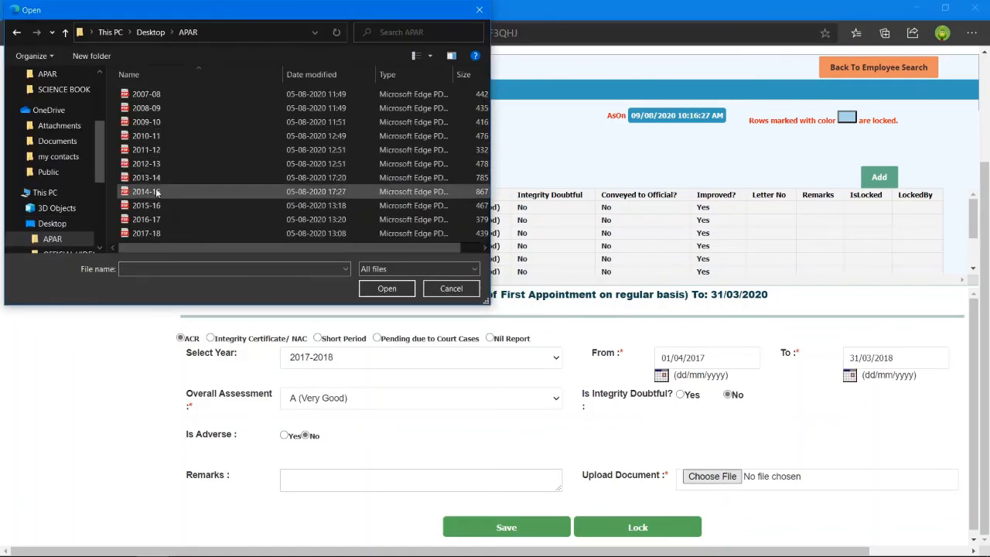
pyautogui.doubleClick(158, 234)
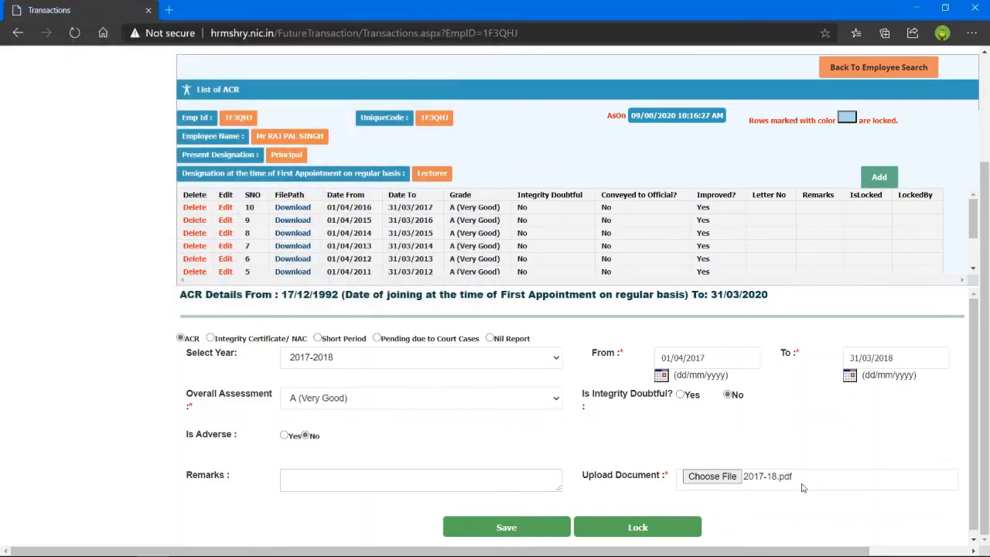
pyautogui.scroll(1, 563, 495)
pyautogui.scroll(2, 562, 496)
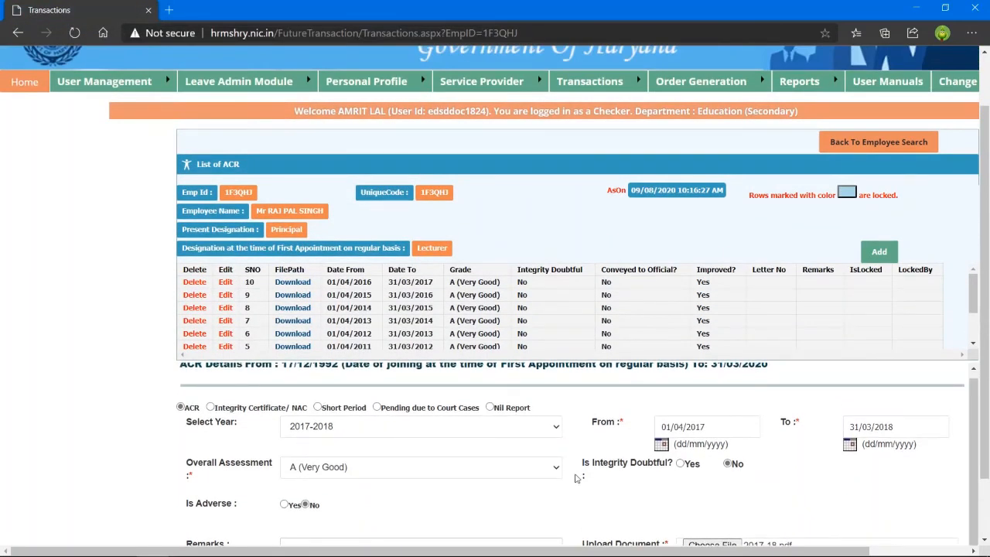
pyautogui.scroll(-2, 573, 478)
# Save the 2017-2018 A (Very Good) ACR record and confirm the 'Record Inserted' alert.
pyautogui.click(529, 519)
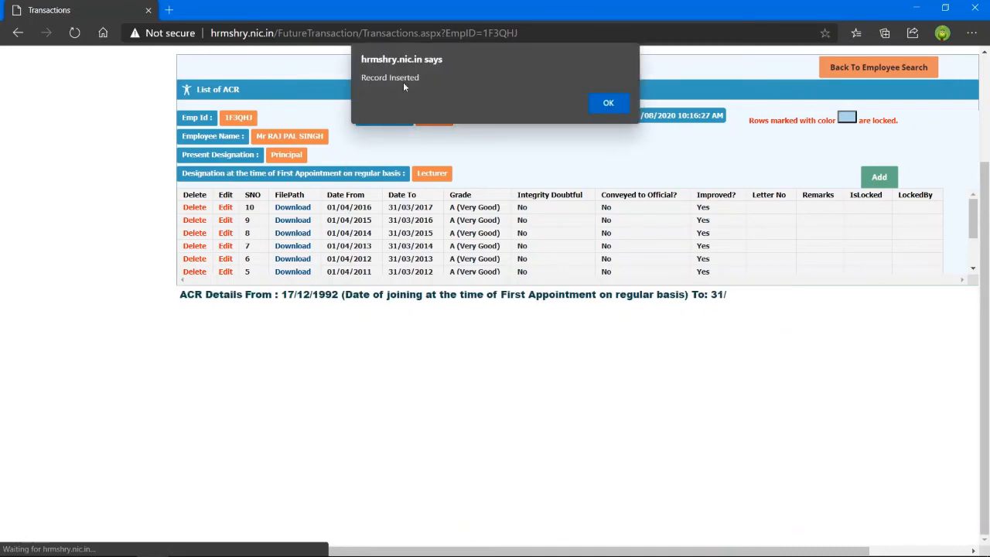
pyautogui.click(609, 104)
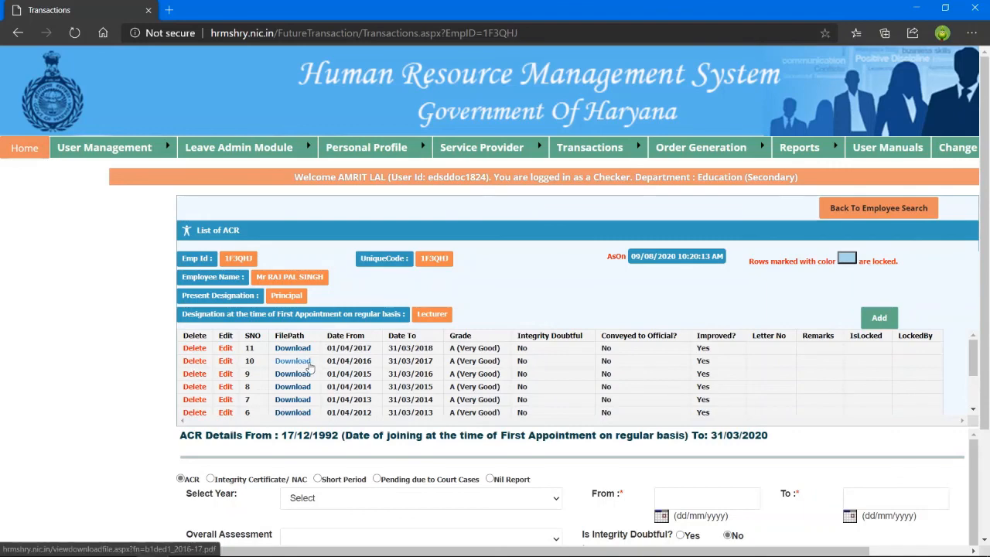
pyautogui.scroll(-2, 138, 333)
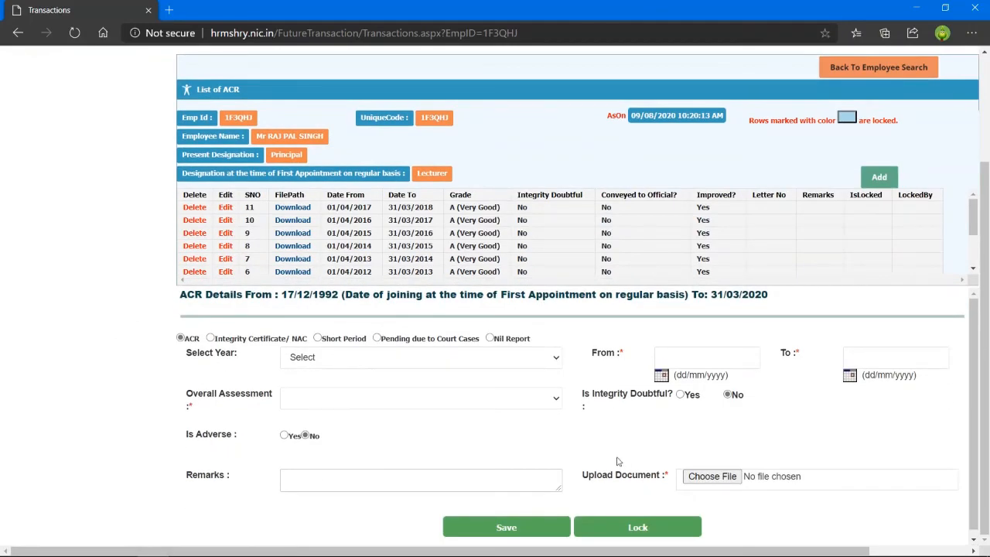
pyautogui.scroll(2, 466, 465)
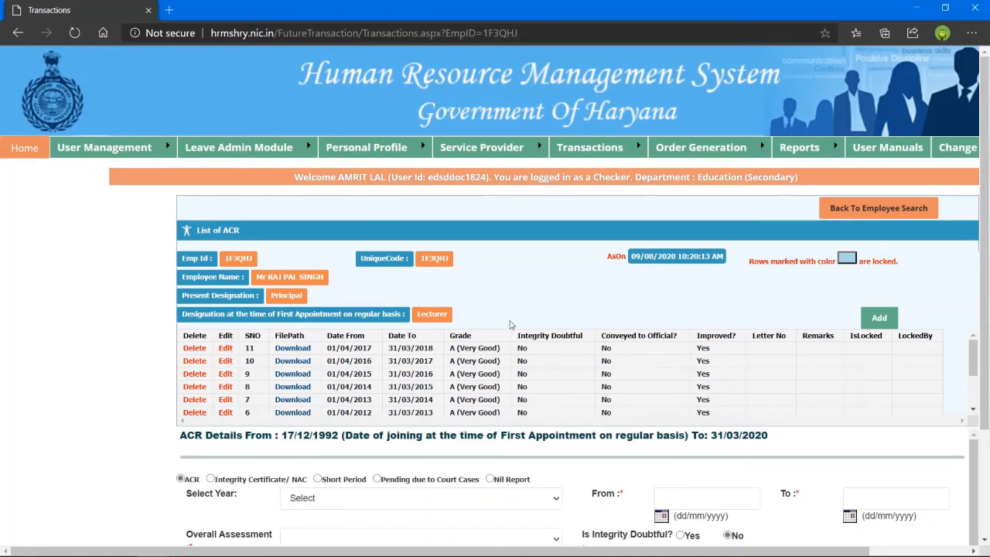
pyautogui.moveTo(126, 157)
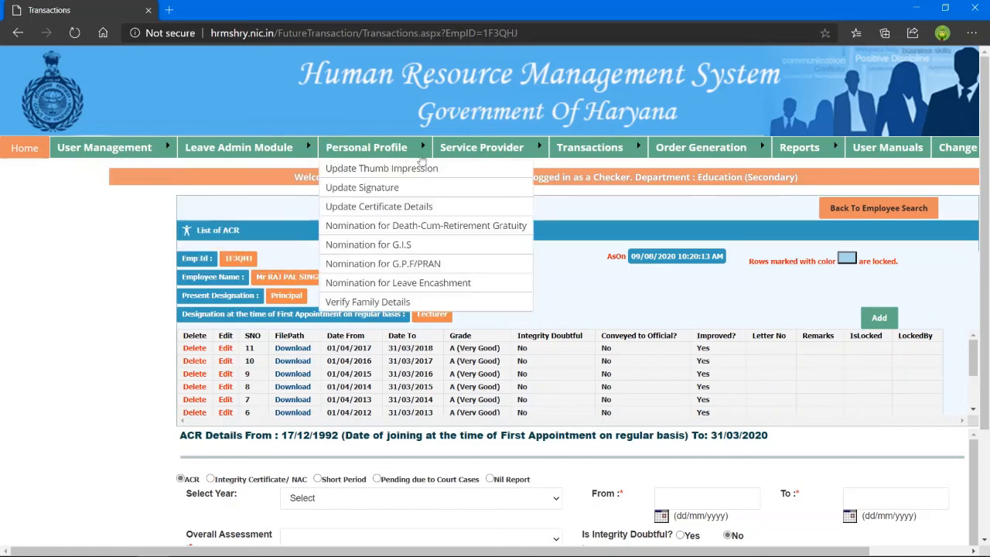